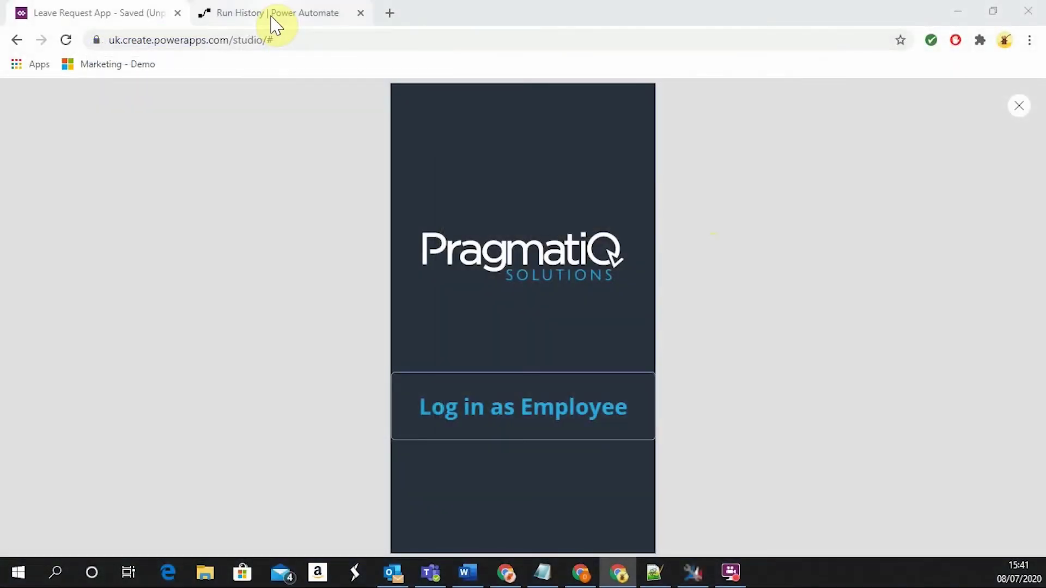
# Switch to the 'Run History | Power Automate' tab to show the Start an Approval flow
pyautogui.click(271, 24)
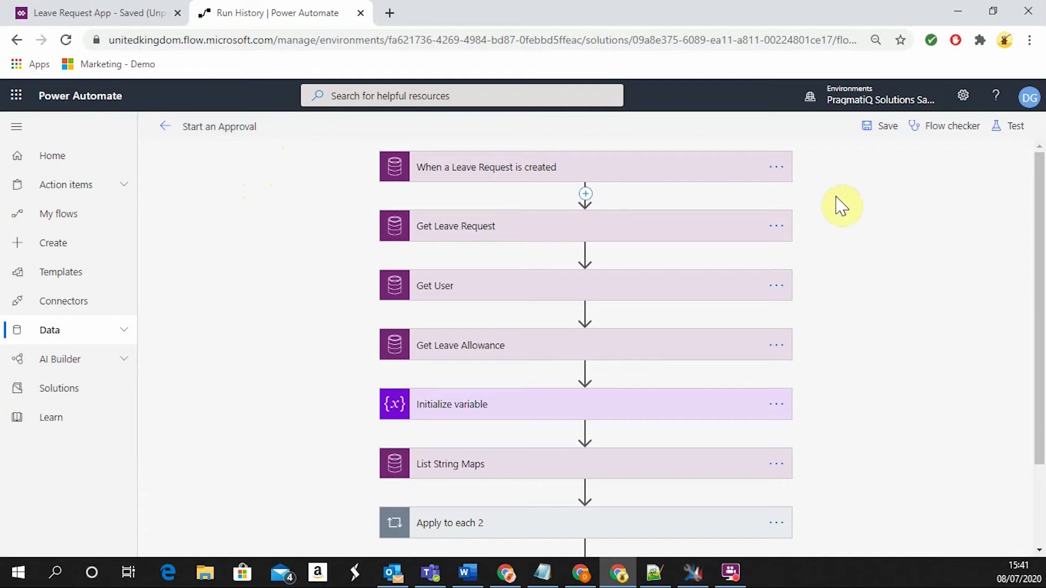
# Expand the leave request trigger and the Get Leave Request lookup to check their settings
pyautogui.click(655, 183)
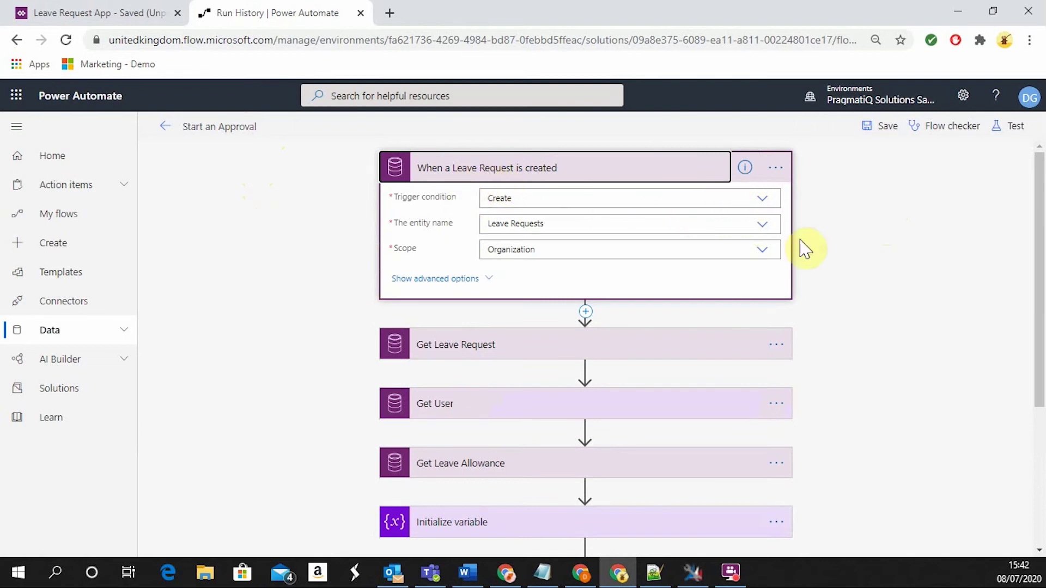
pyautogui.scroll(-2, 753, 297)
pyautogui.click(629, 272)
pyautogui.scroll(-2, 509, 298)
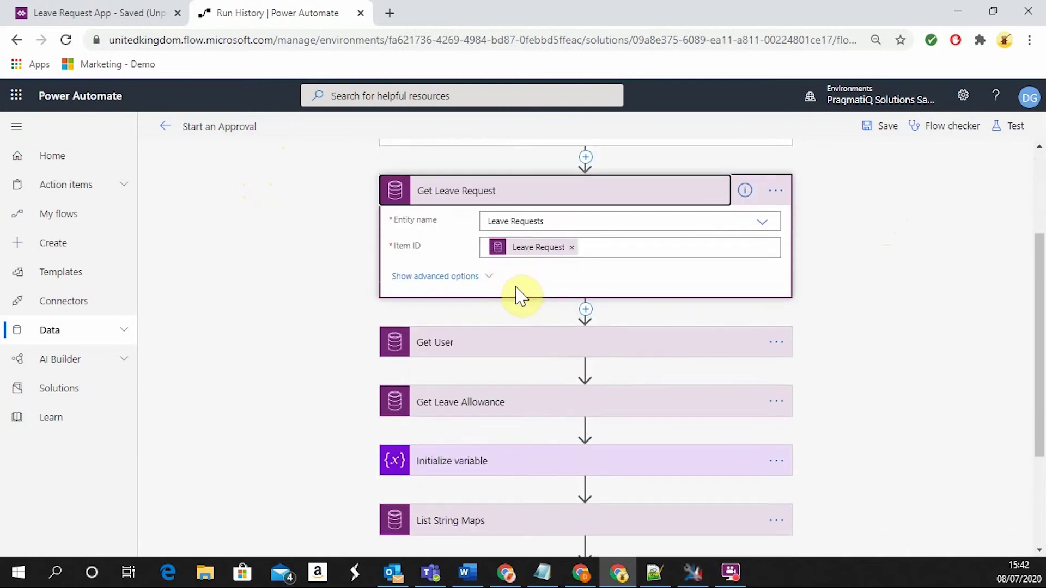
# Expand Get User and Get Leave Allowance, which uses Leave Allowances with an Item ID from Get User
pyautogui.click(516, 343)
pyautogui.scroll(-2, 517, 327)
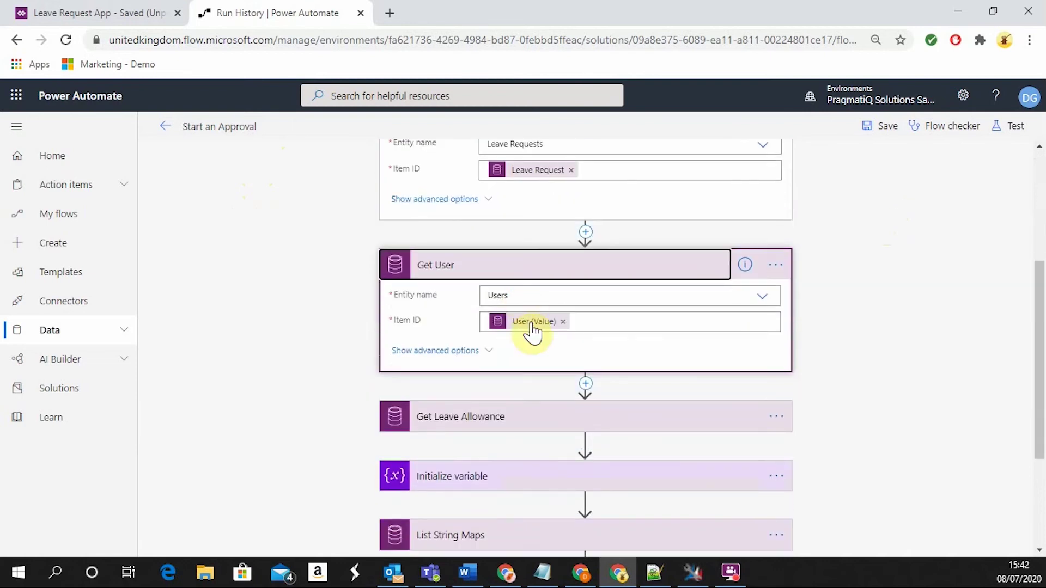
pyautogui.scroll(-2, 534, 344)
pyautogui.click(522, 340)
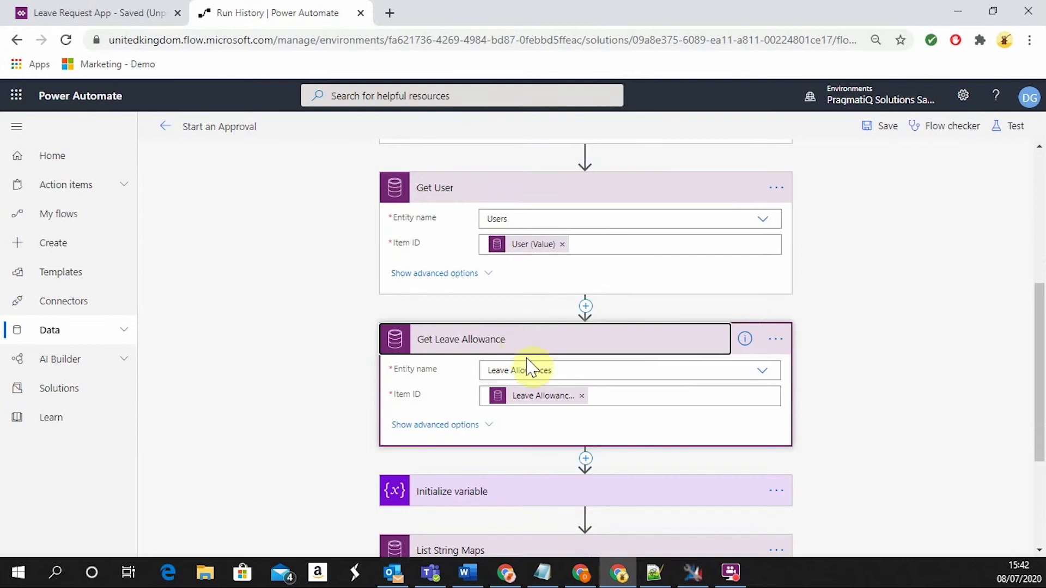
pyautogui.moveTo(537, 402)
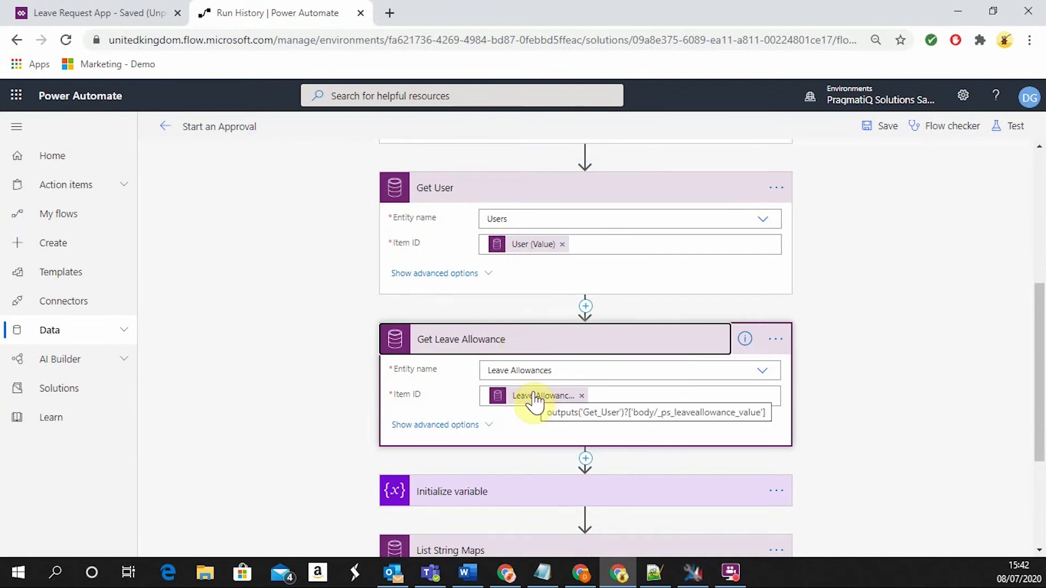
pyautogui.scroll(-5, 536, 402)
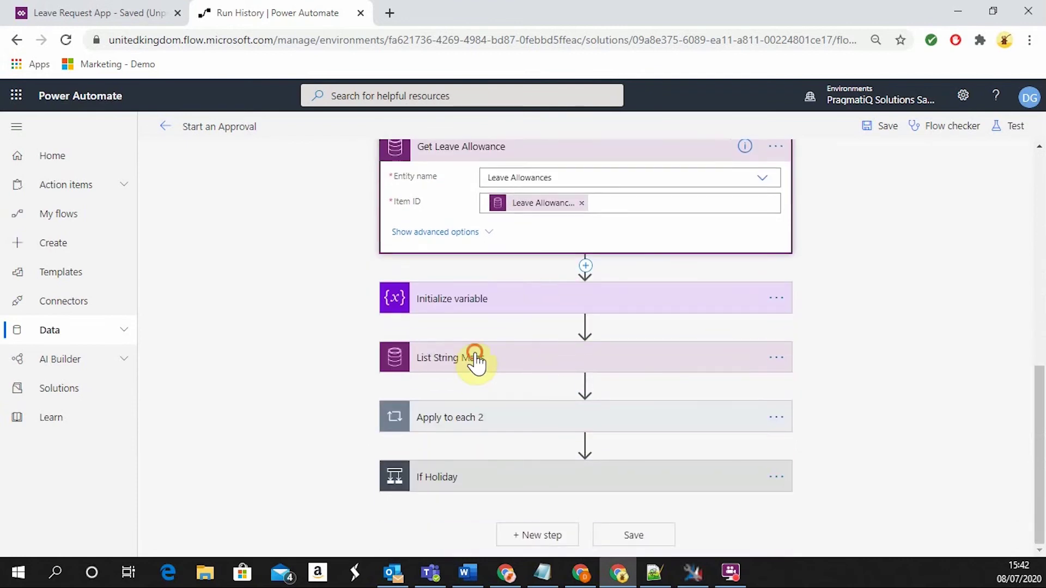
# Expand the List String Maps step and look through its settings
pyautogui.click(475, 362)
pyautogui.scroll(-2, 332, 316)
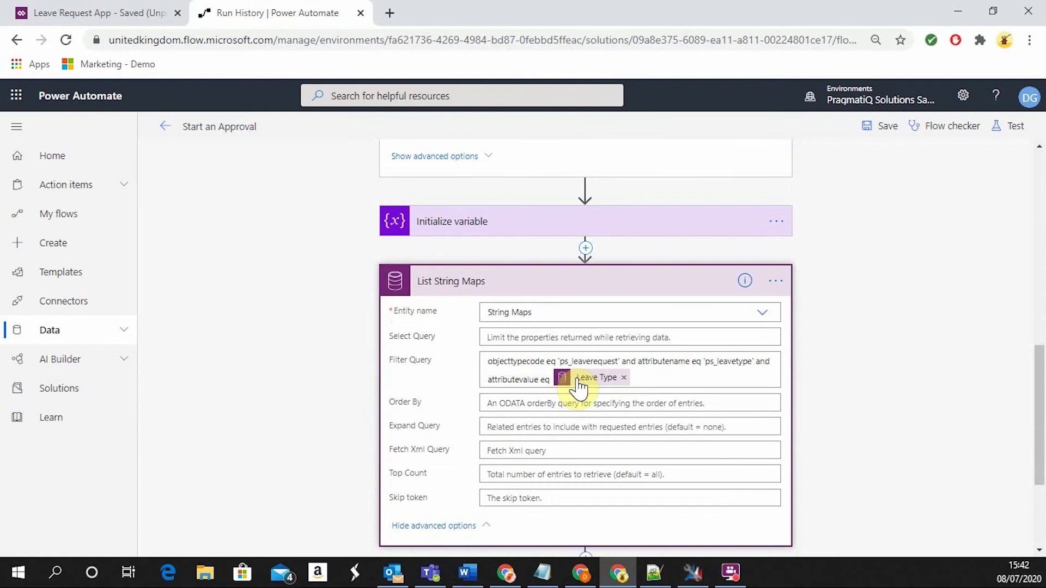
pyautogui.moveTo(578, 382)
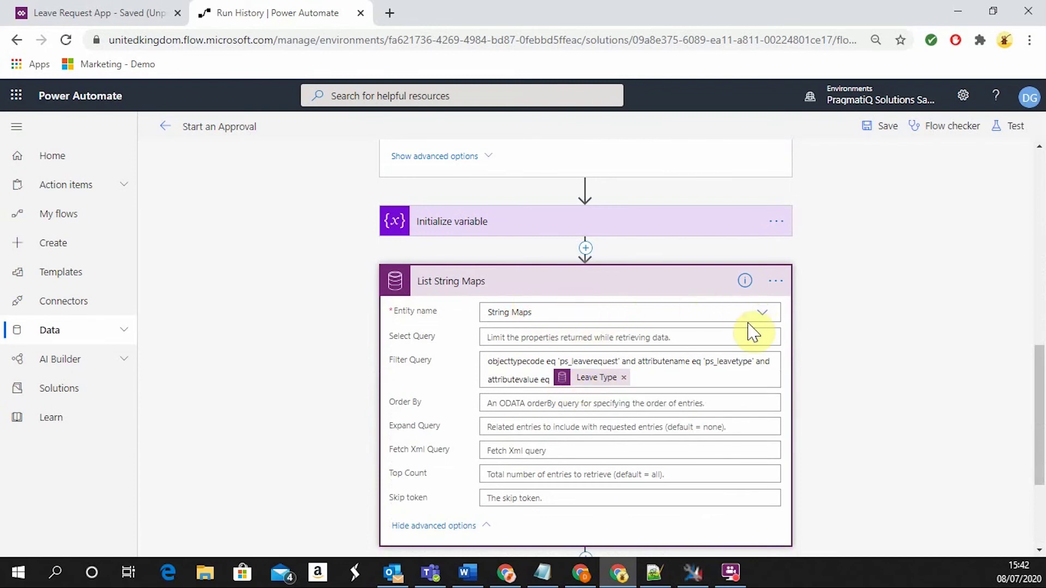
pyautogui.scroll(-1, 736, 309)
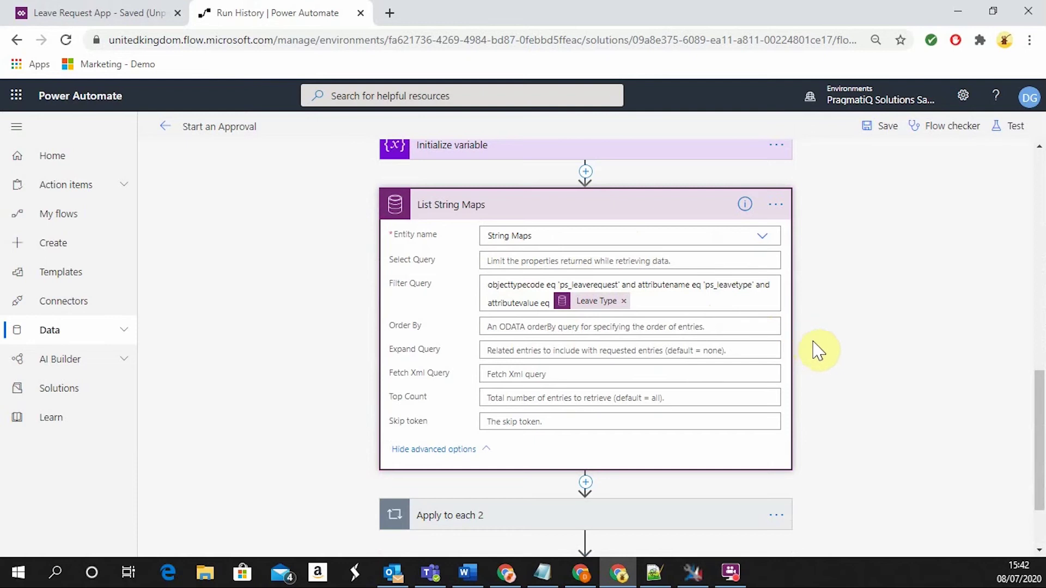
pyautogui.scroll(-2, 689, 297)
pyautogui.scroll(3, 477, 248)
# Expand the Leave Type Initialize variable step and the Apply to each 2 loop that sets it
pyautogui.click(489, 234)
pyautogui.scroll(-5, 534, 261)
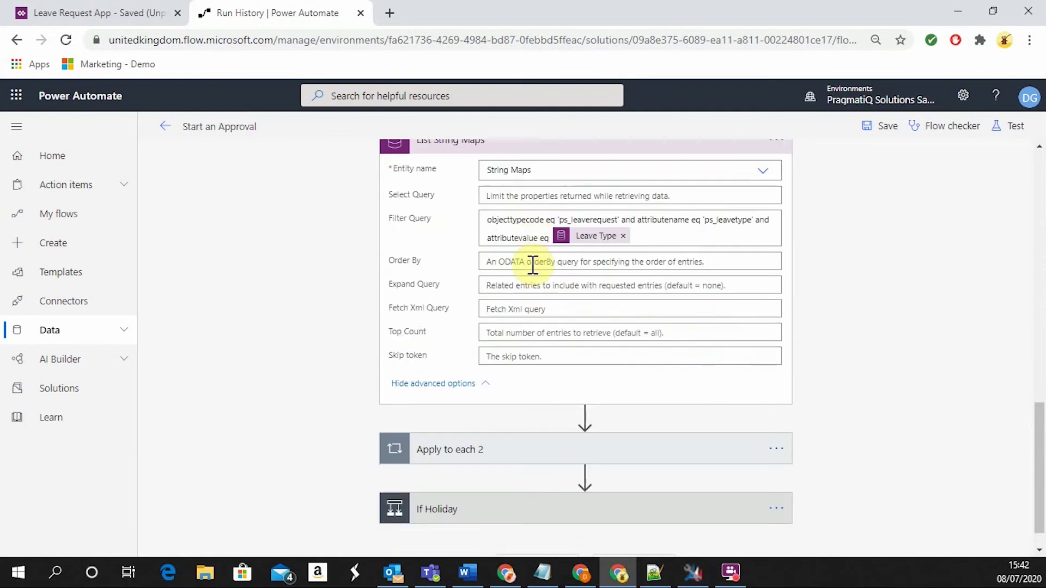
pyautogui.scroll(-1, 537, 397)
pyautogui.click(490, 415)
pyautogui.scroll(-3, 343, 311)
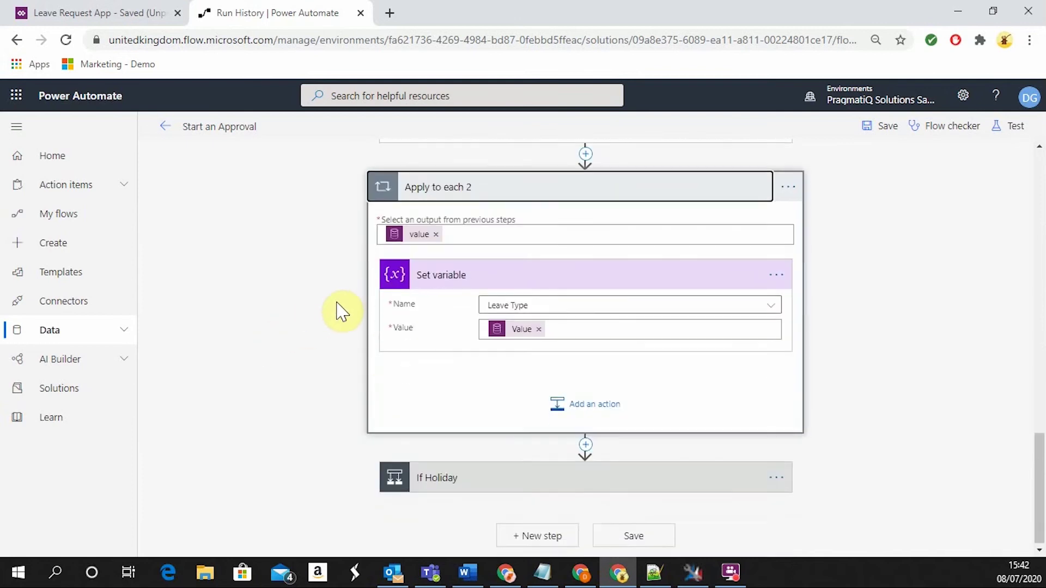
# Expand If Holiday (Leave Type equals 717790000) and read the 'Start and wait for an approval' details
pyautogui.click(492, 482)
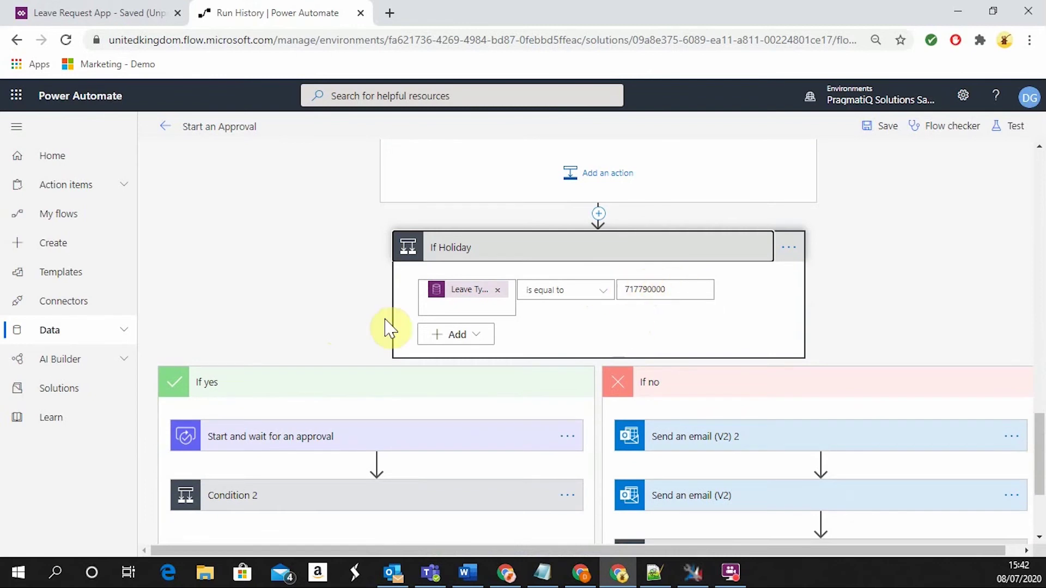
pyautogui.scroll(-1, 349, 343)
pyautogui.click(326, 364)
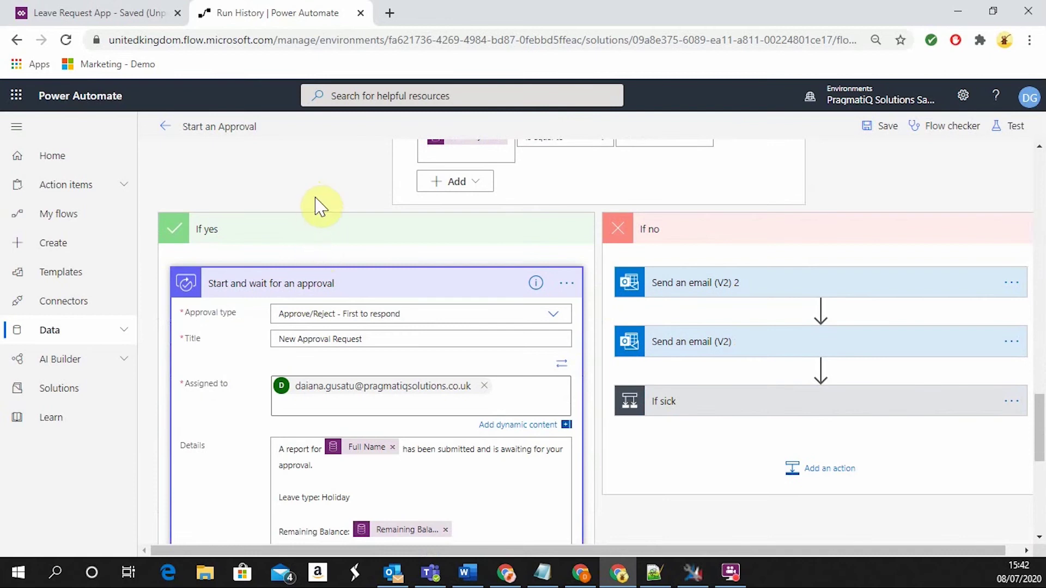
pyautogui.scroll(-1, 303, 213)
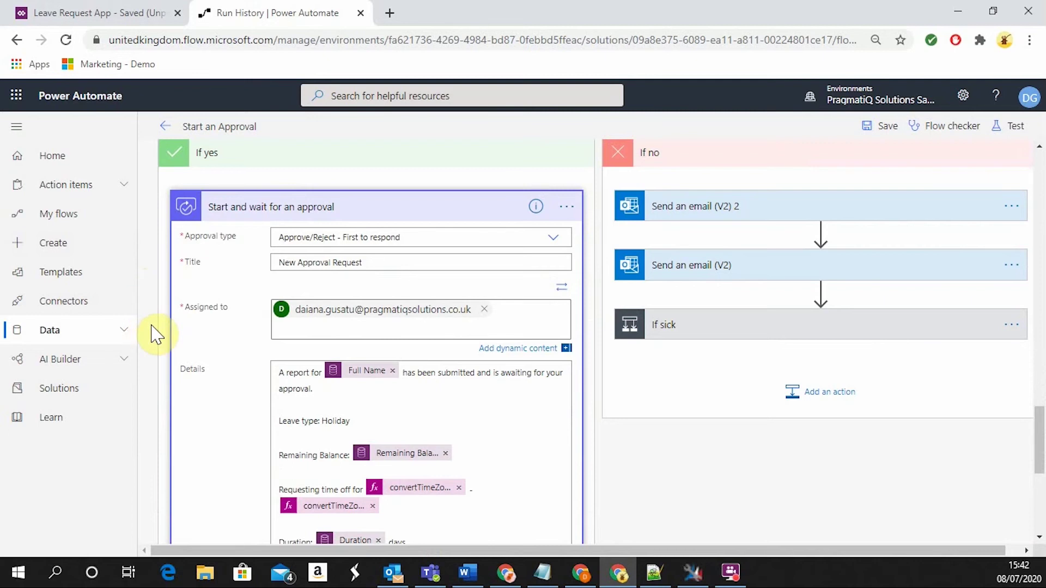
pyautogui.scroll(-2, 479, 243)
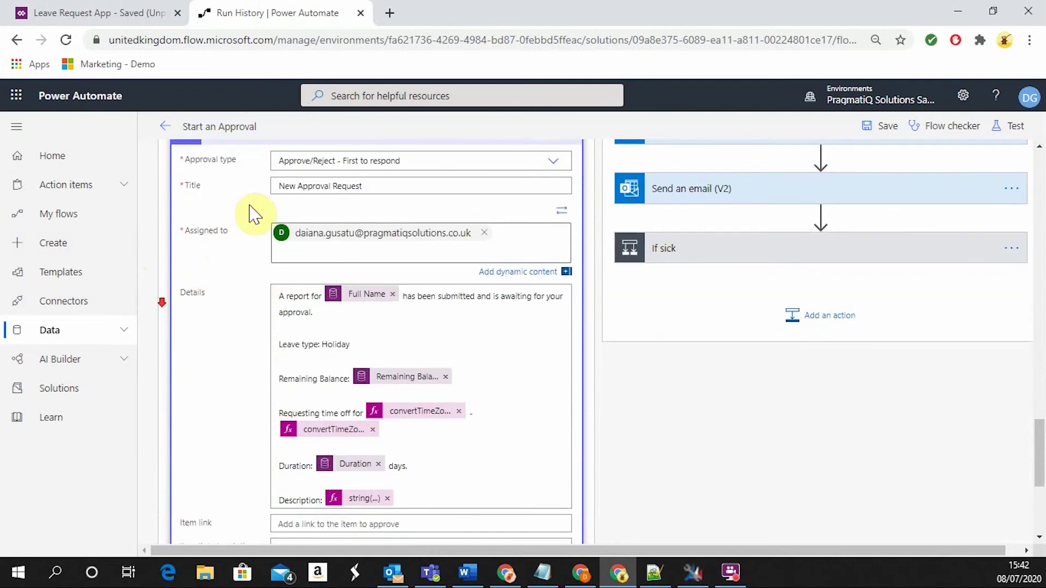
pyautogui.scroll(2, 588, 284)
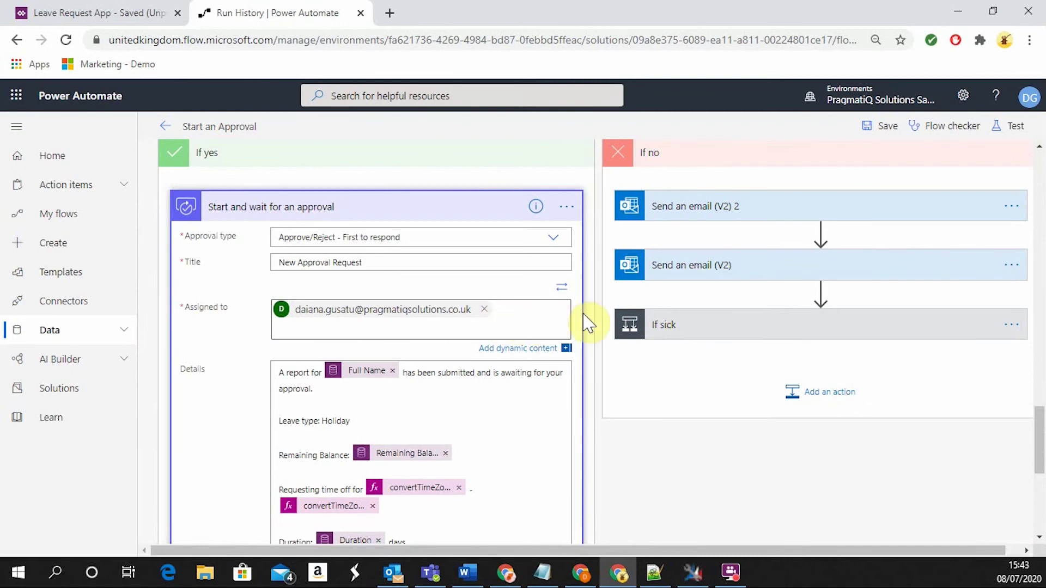
pyautogui.scroll(-1, 591, 321)
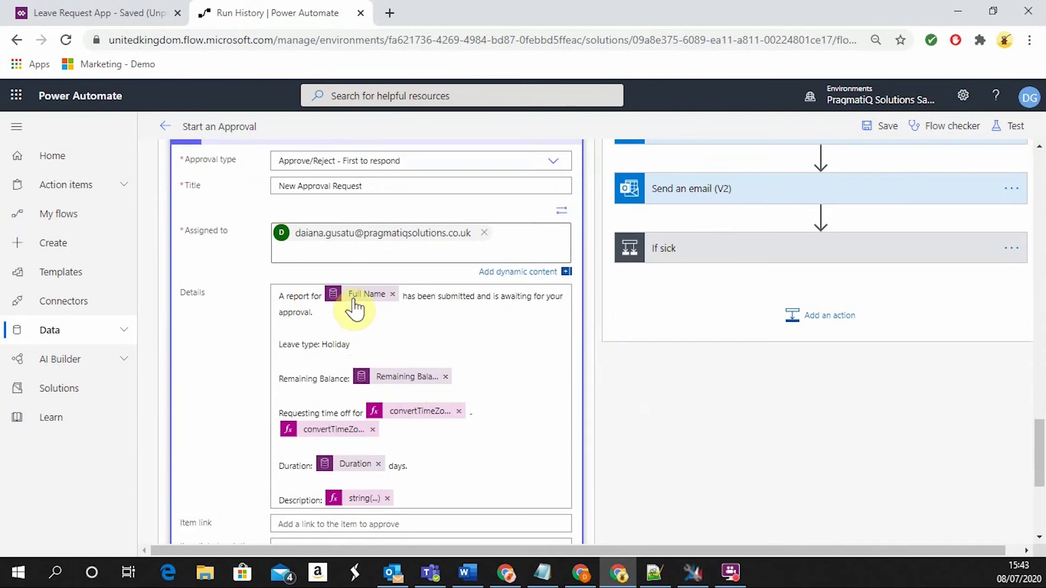
pyautogui.scroll(-1, 425, 403)
pyautogui.scroll(-1, 356, 347)
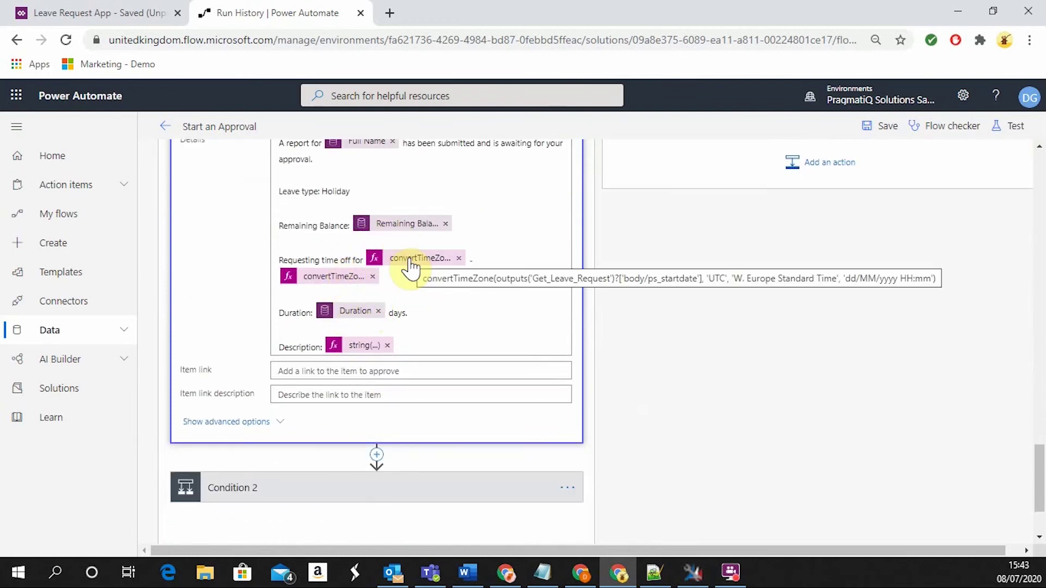
pyautogui.scroll(1, 491, 294)
pyautogui.scroll(-2, 406, 327)
# Expand Condition 2 (Outcome equals Approve) and briefly review 'Update the Leave Request if Approved'
pyautogui.click(322, 415)
pyautogui.scroll(1, 447, 286)
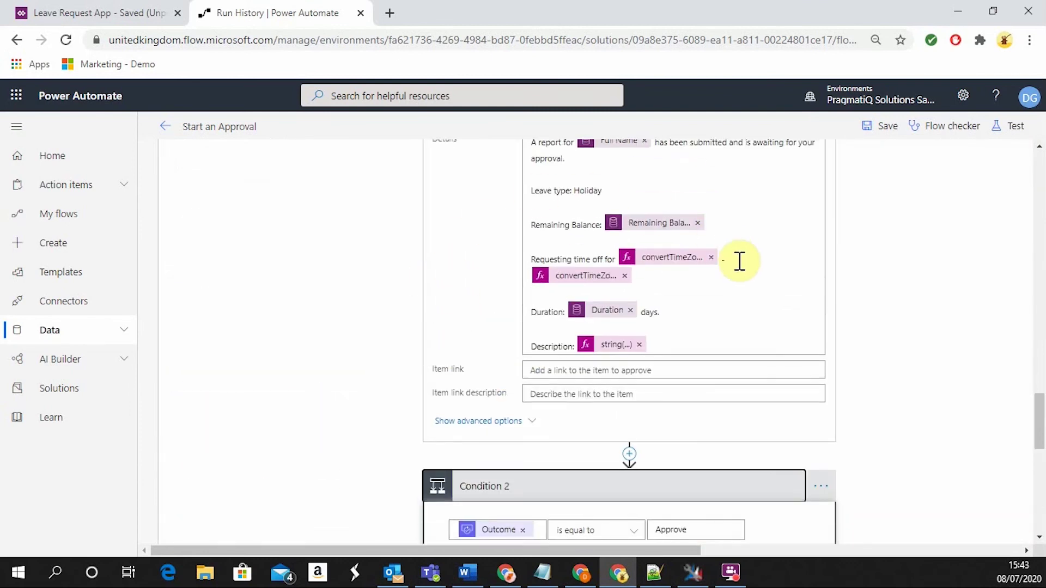
pyautogui.scroll(-1, 409, 273)
pyautogui.scroll(-3, 387, 283)
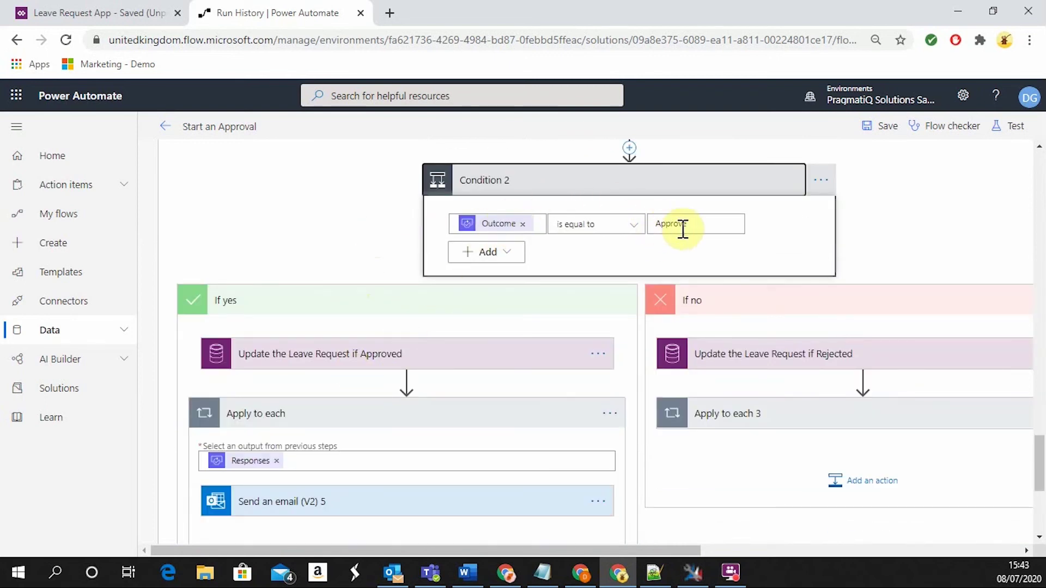
pyautogui.click(351, 360)
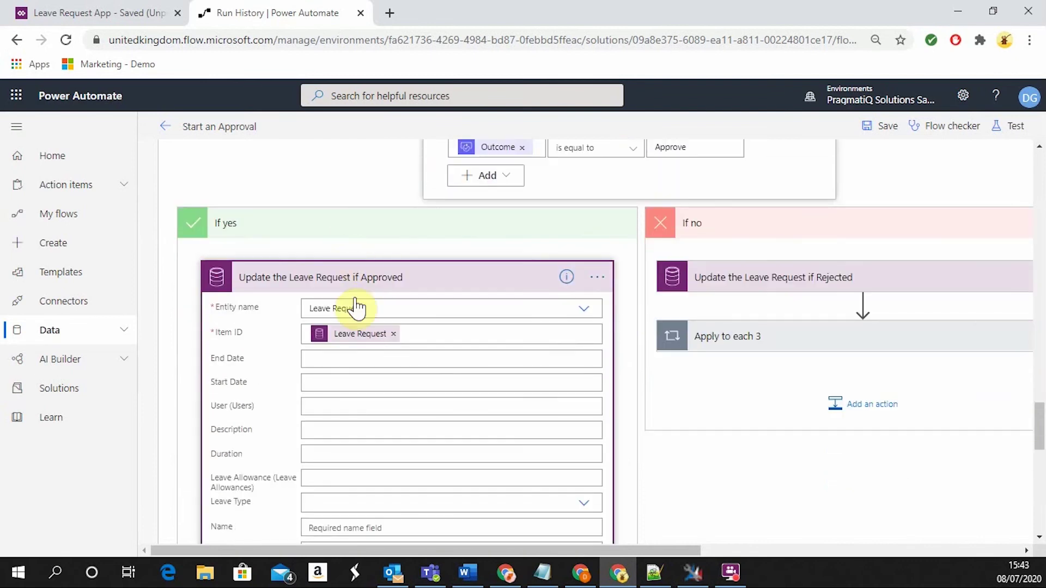
pyautogui.moveTo(351, 349)
pyautogui.scroll(-4, 351, 349)
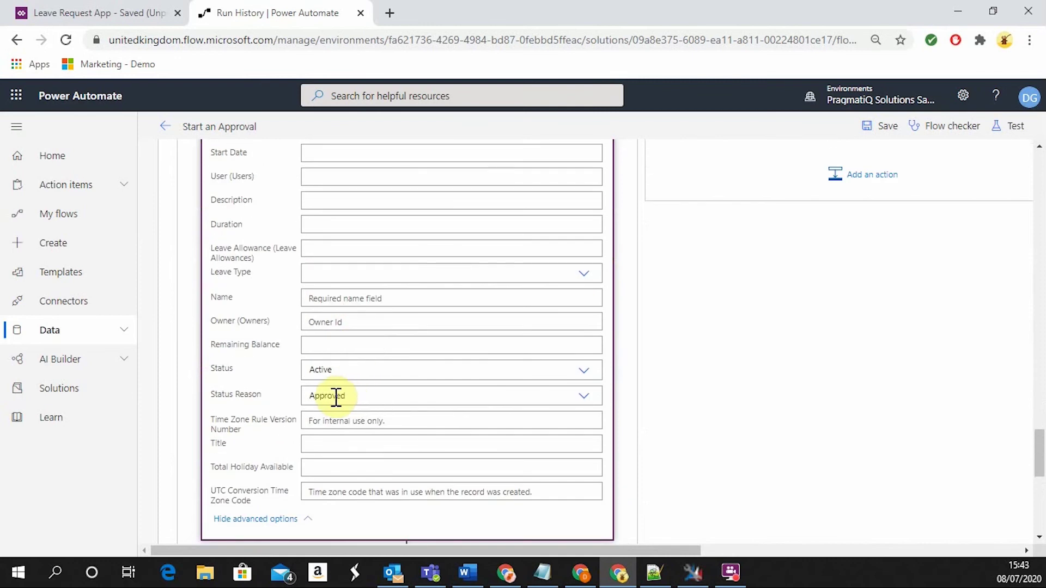
pyautogui.scroll(4, 355, 392)
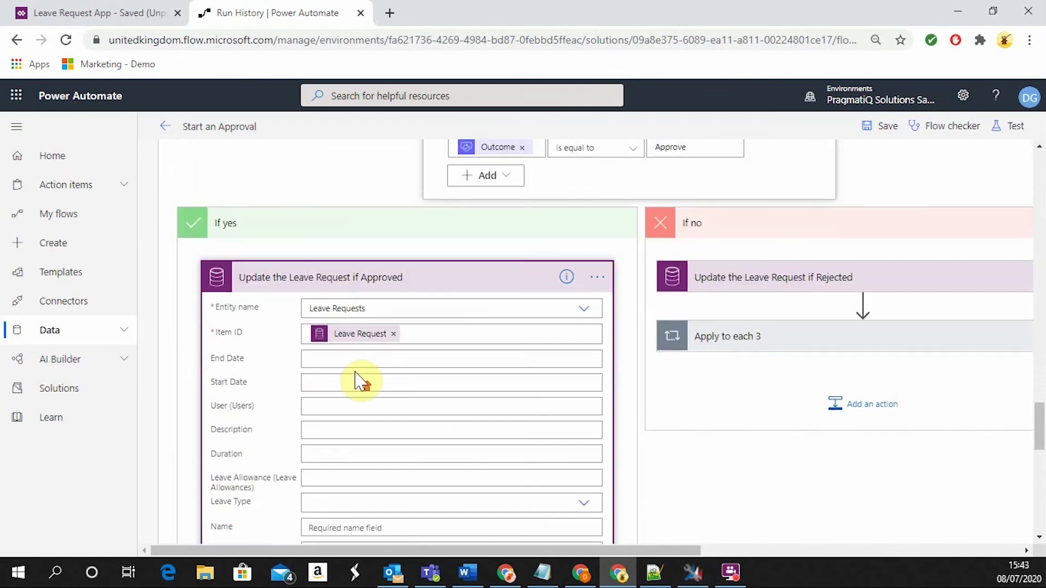
pyautogui.click(344, 279)
# Open Send an email (V2) 5 to read the 'Your request has been Approved!' message
pyautogui.scroll(-1, 362, 324)
pyautogui.click(355, 346)
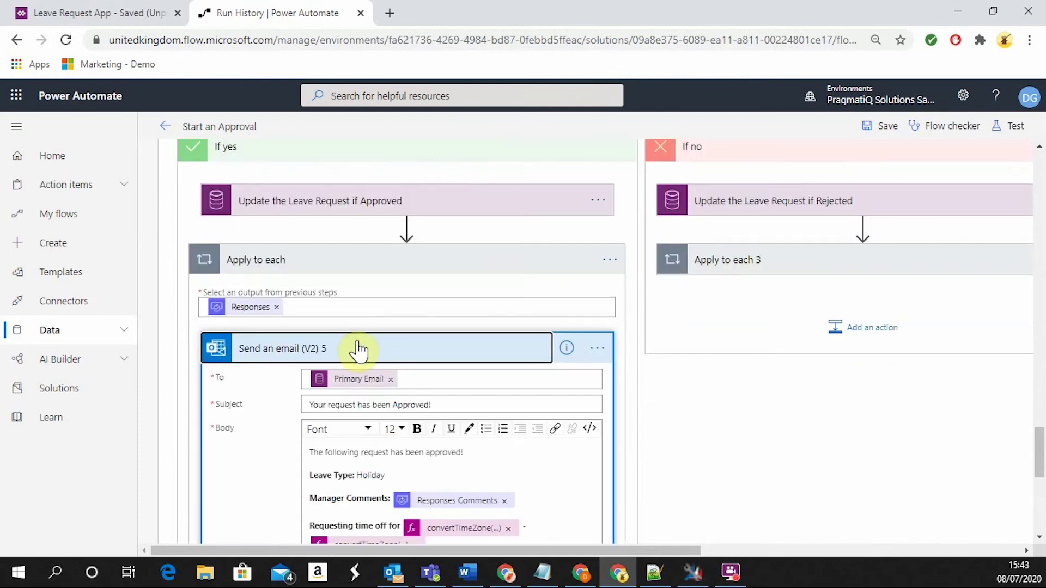
pyautogui.scroll(-2, 635, 406)
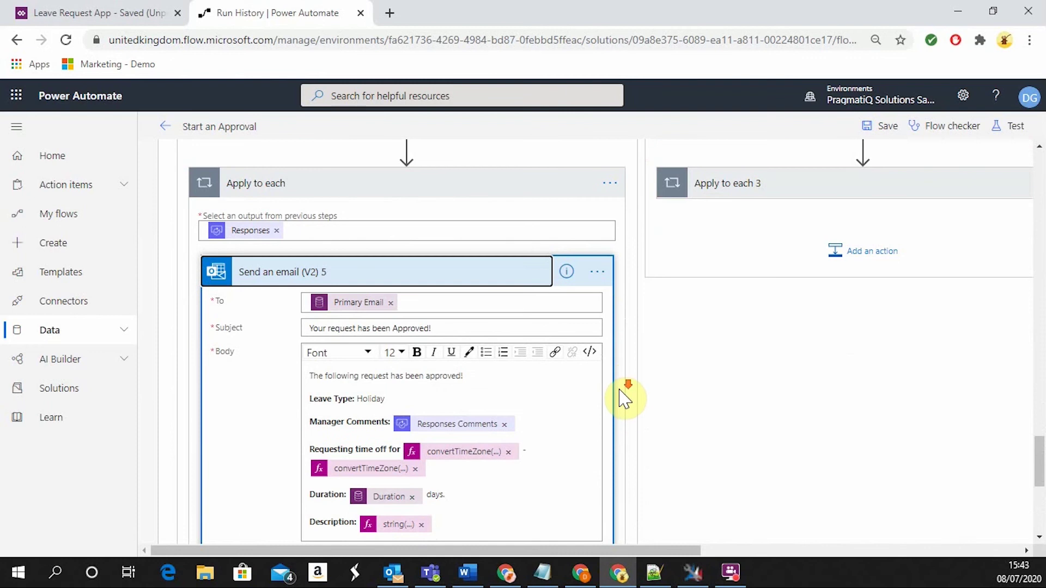
pyautogui.scroll(-1, 622, 394)
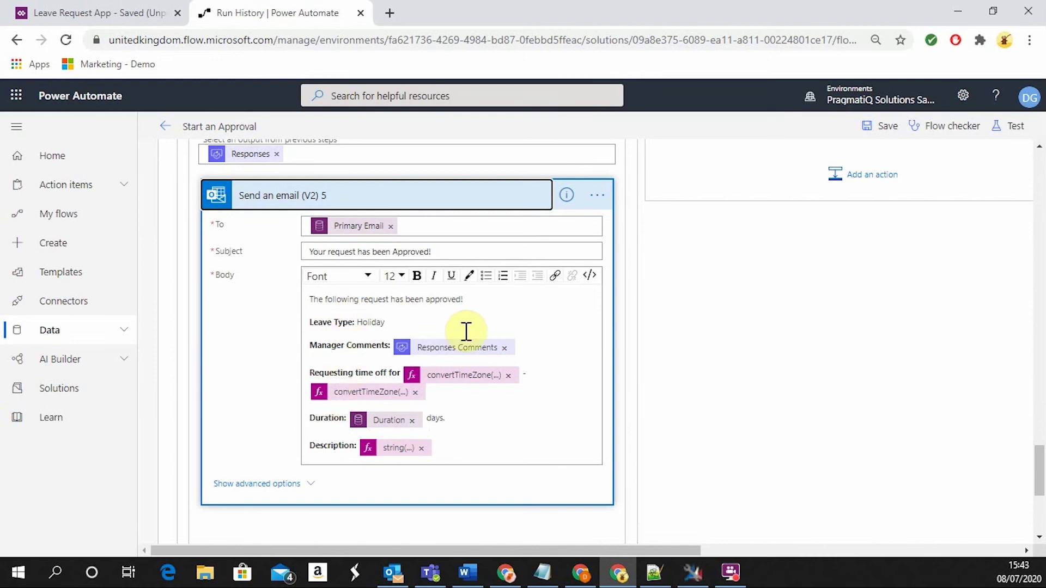
# Collapse the approved email and review 'Update the Leave Request if Rejected', which sets Inactive status
pyautogui.click(440, 196)
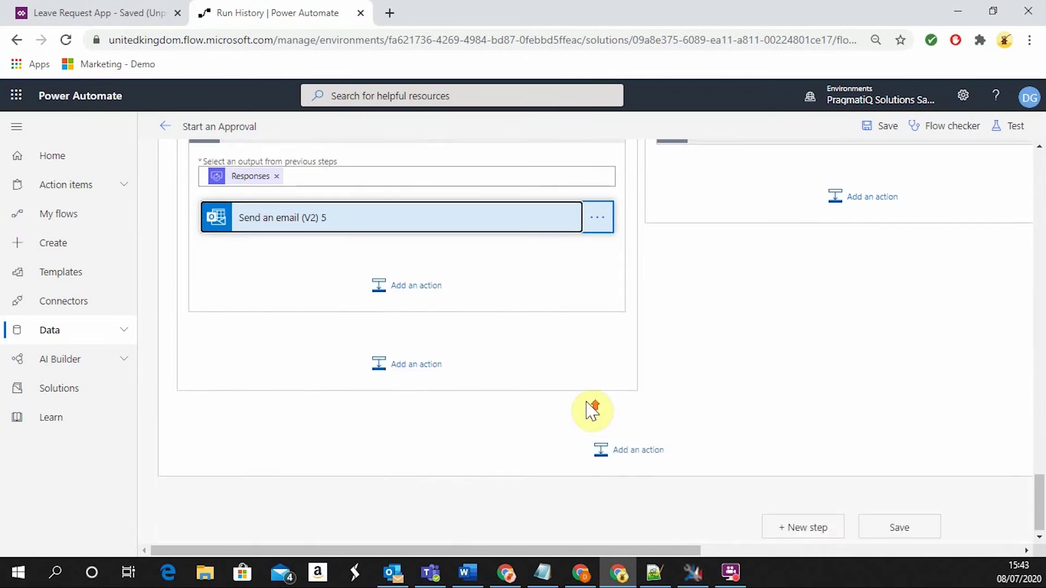
pyautogui.scroll(5, 518, 368)
pyautogui.scroll(-2, 529, 326)
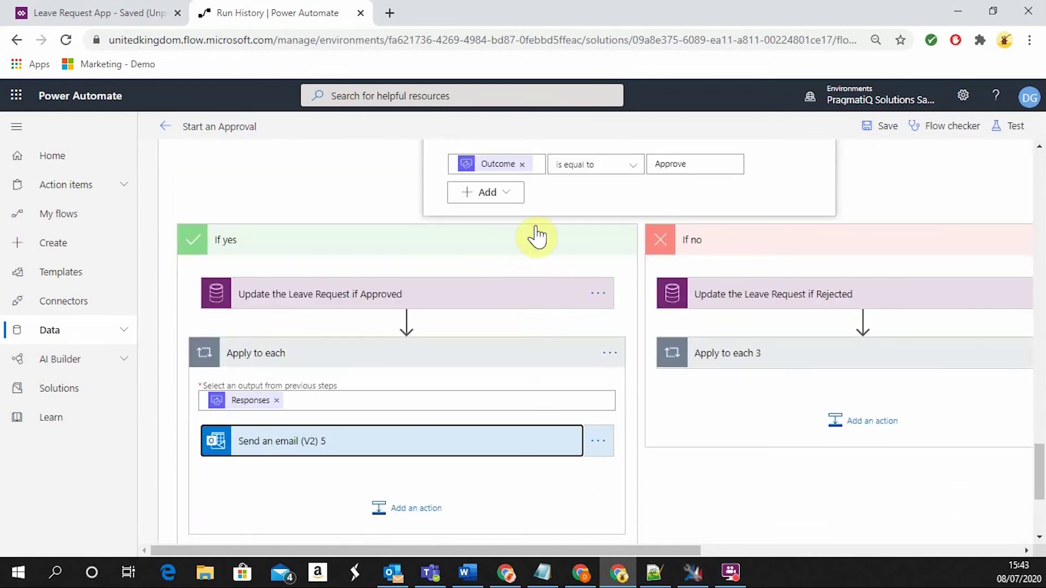
pyautogui.scroll(2, 588, 229)
pyautogui.scroll(-2, 763, 284)
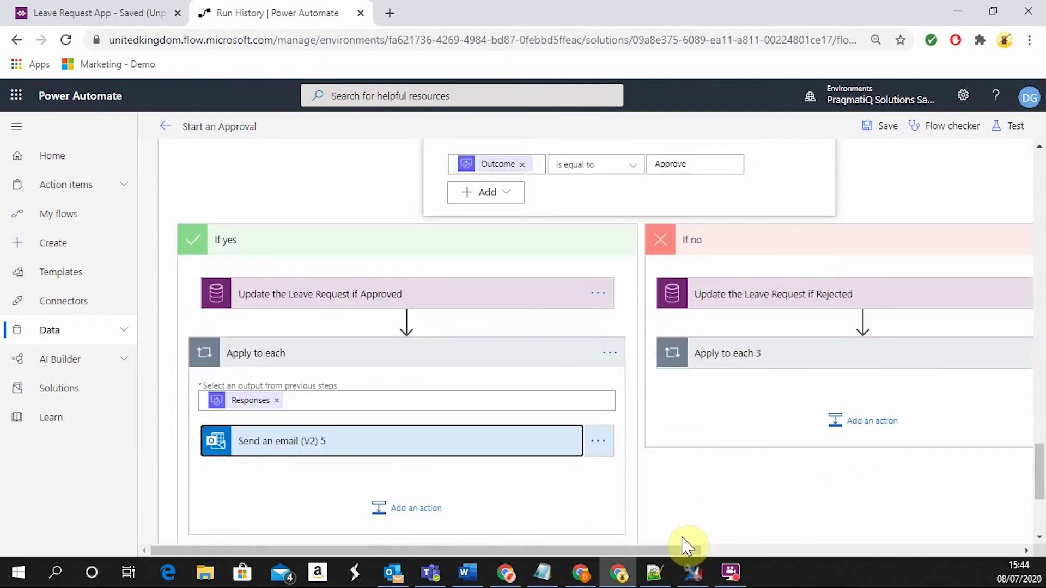
pyautogui.moveTo(684, 551); pyautogui.dragTo(842, 551)
pyautogui.click(542, 298)
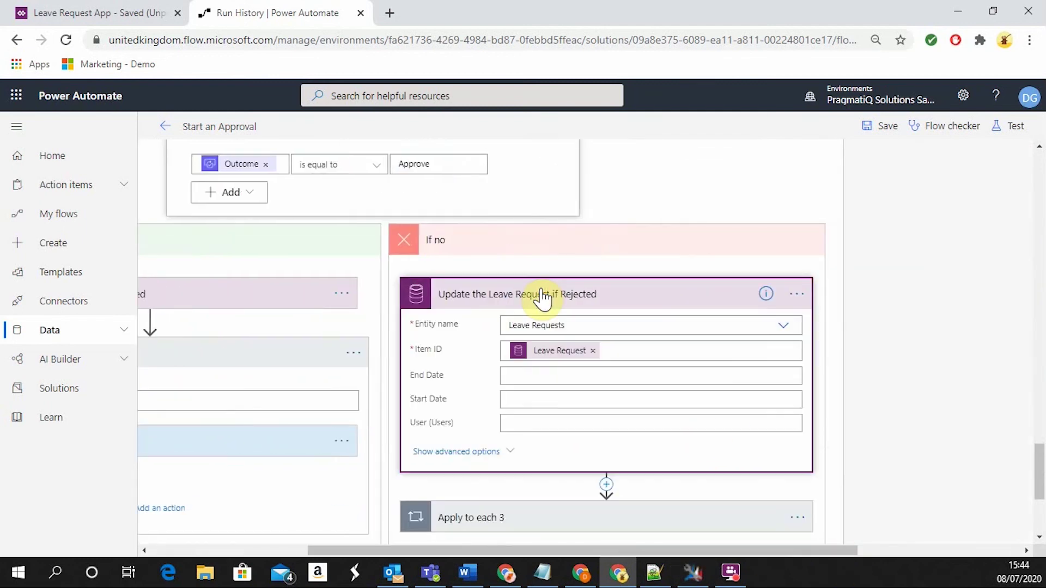
pyautogui.scroll(-4, 523, 327)
pyautogui.scroll(3, 513, 327)
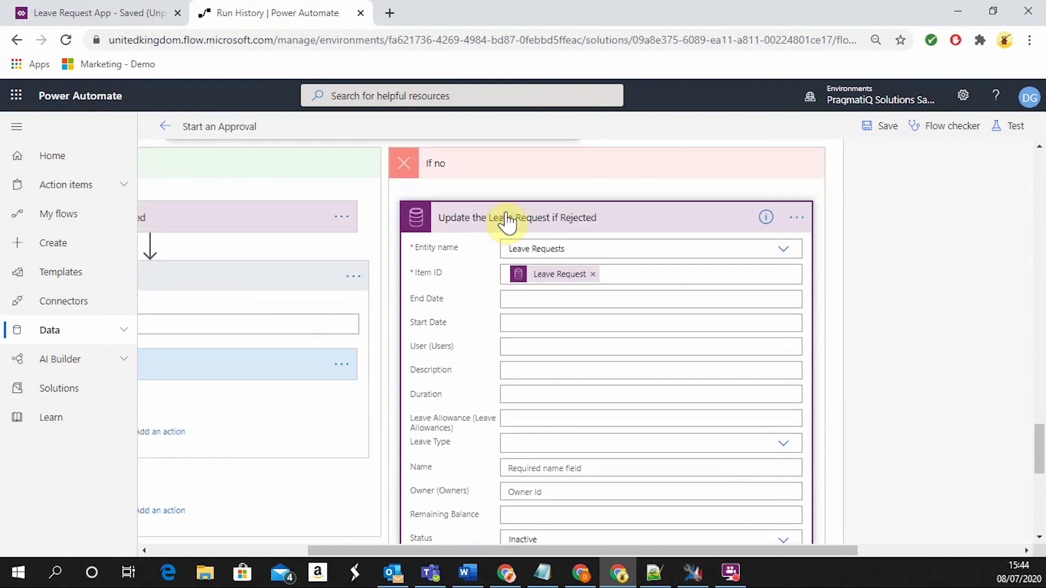
pyautogui.click(504, 217)
# Open Apply to each 3 and read the 'Your request has been Declined' email, then collapse it
pyautogui.click(503, 204)
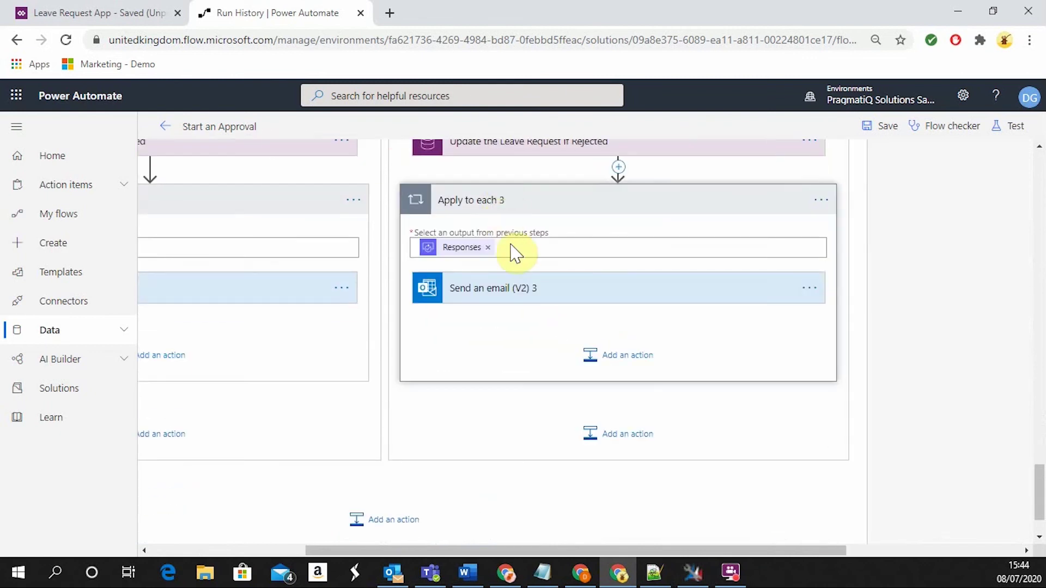
pyautogui.click(525, 294)
pyautogui.scroll(-1, 520, 293)
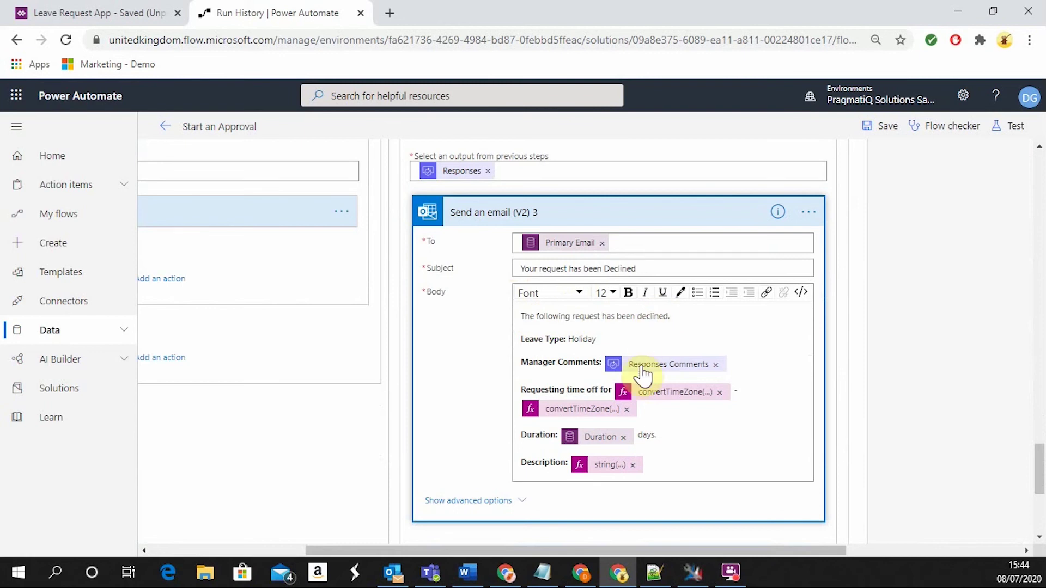
pyautogui.click(572, 215)
pyautogui.scroll(15, 600, 278)
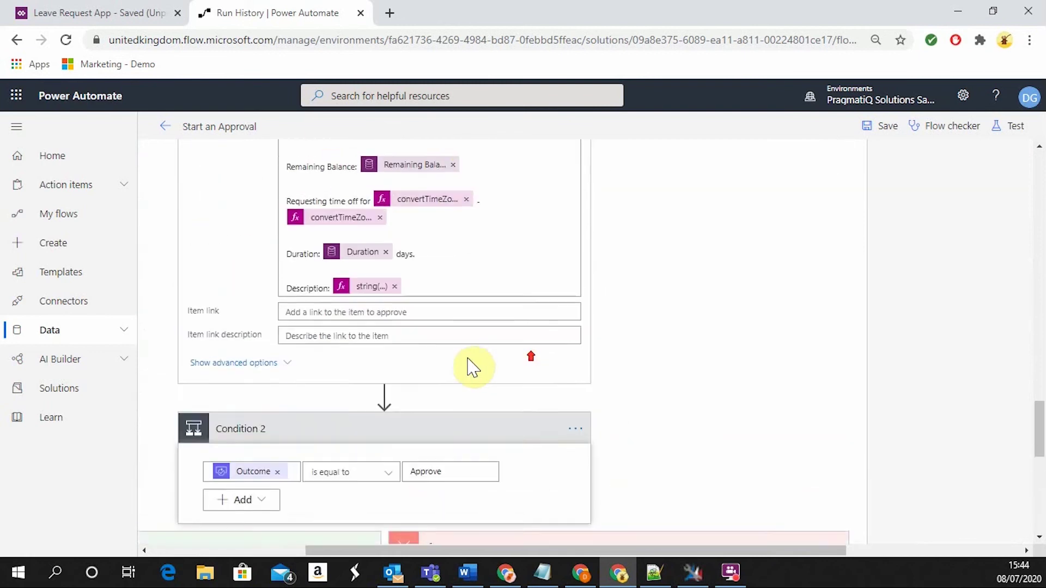
# Collapse the approval step and read Send an email (V2) 2, the manager's 'Approval Request' email
pyautogui.click(403, 225)
pyautogui.scroll(3, 545, 327)
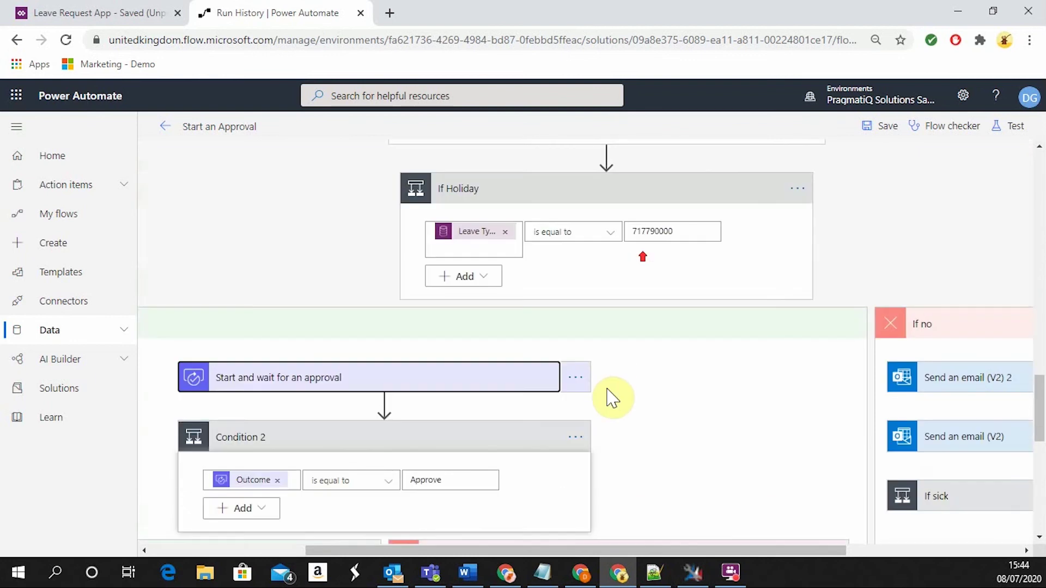
pyautogui.moveTo(606, 548); pyautogui.dragTo(896, 550)
pyautogui.scroll(-2, 785, 238)
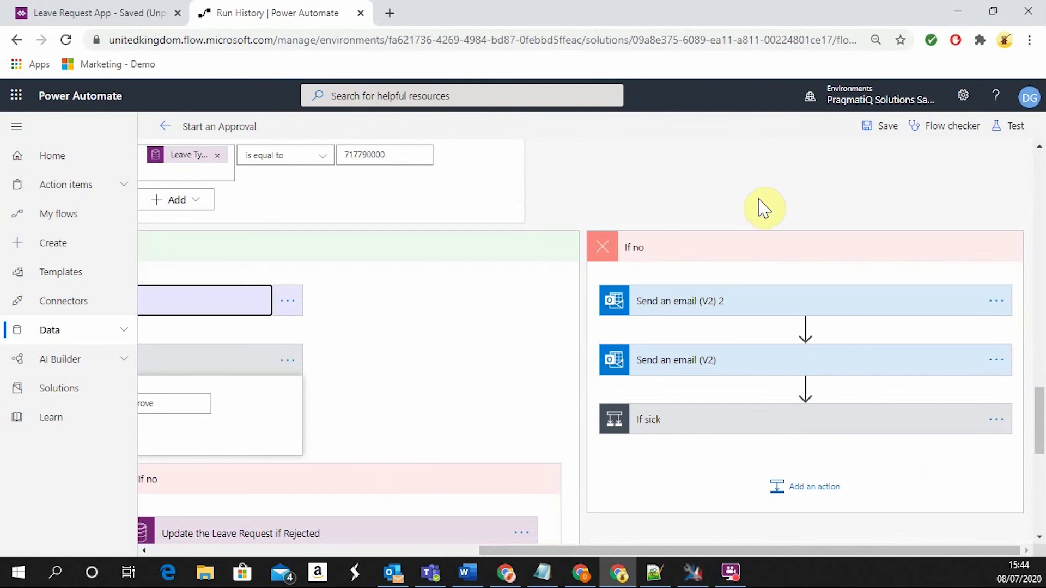
pyautogui.scroll(-2, 760, 216)
pyautogui.click(736, 227)
pyautogui.scroll(-2, 731, 189)
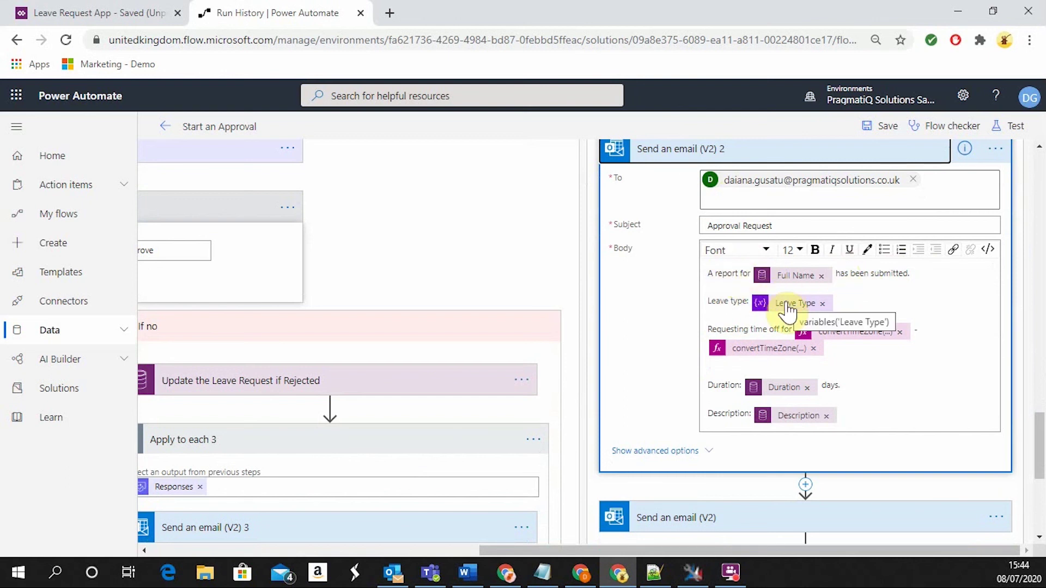
pyautogui.scroll(15, 791, 314)
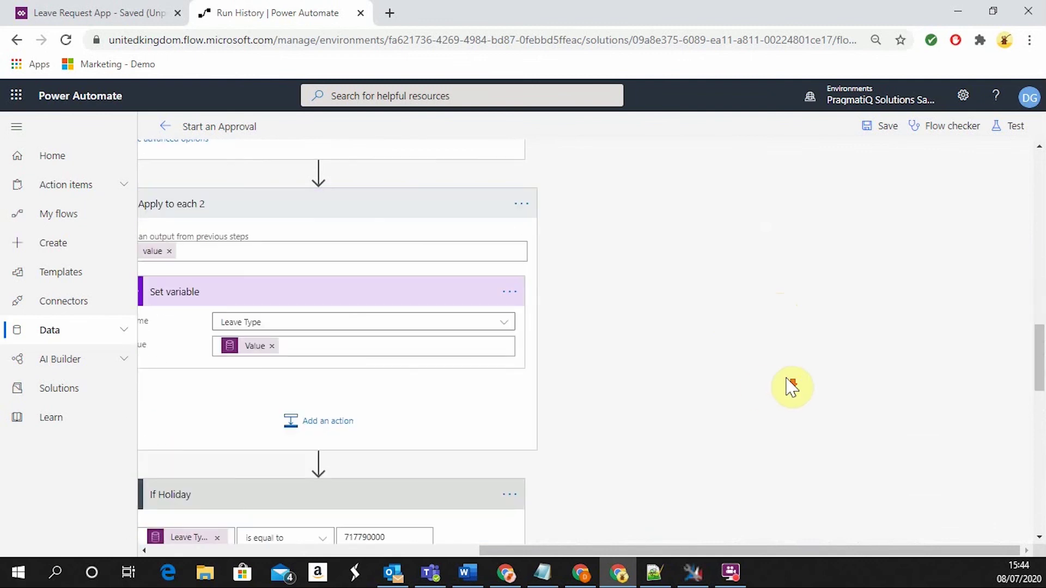
pyautogui.scroll(-10, 793, 387)
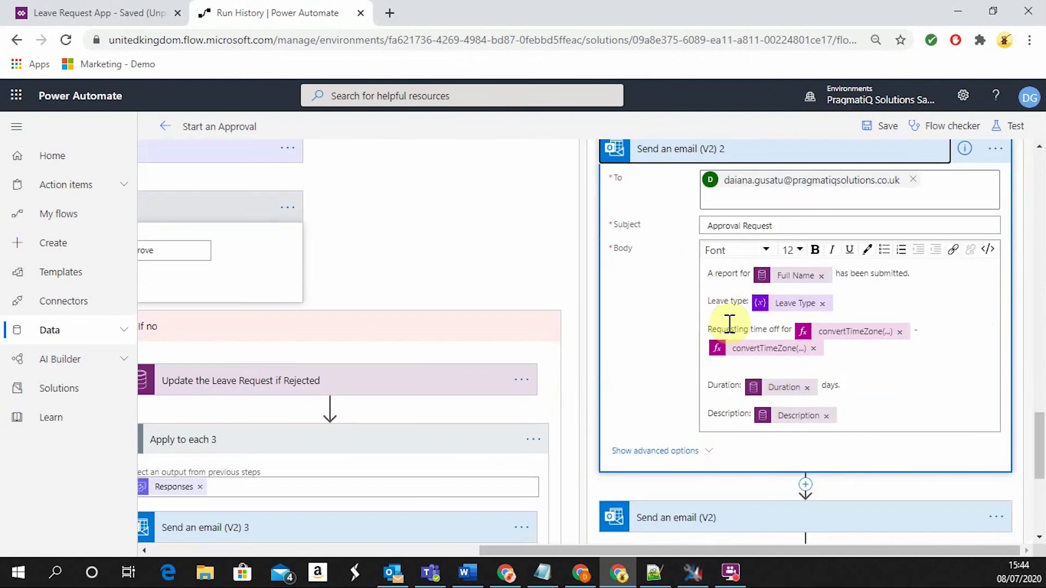
pyautogui.scroll(-2, 729, 384)
# Open Send an email (V2), the requester's 'Your request has been submitted!' confirmation
pyautogui.click(730, 446)
pyautogui.scroll(-3, 729, 371)
pyautogui.scroll(-2, 712, 360)
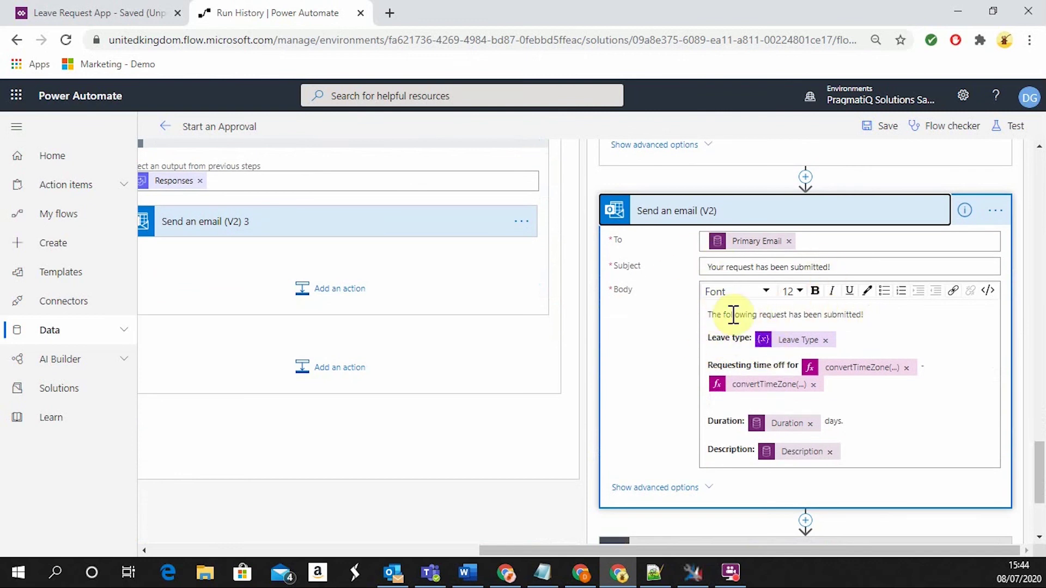
pyautogui.scroll(-1, 661, 335)
pyautogui.scroll(-3, 660, 335)
# Expand the If sick condition and pan the designer to its branch
pyautogui.click(674, 406)
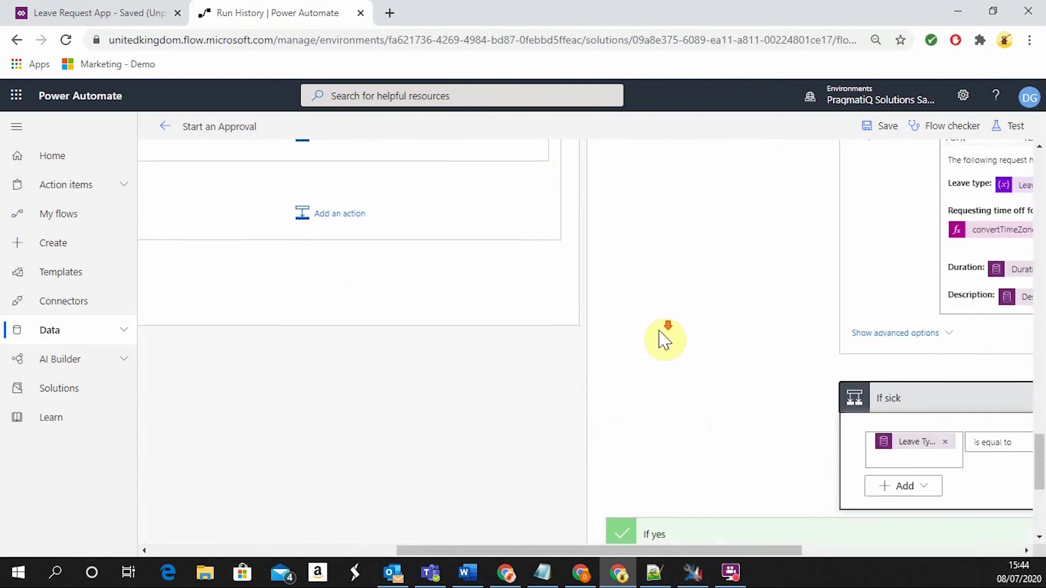
pyautogui.scroll(-3, 665, 339)
pyautogui.moveTo(672, 550); pyautogui.dragTo(855, 550)
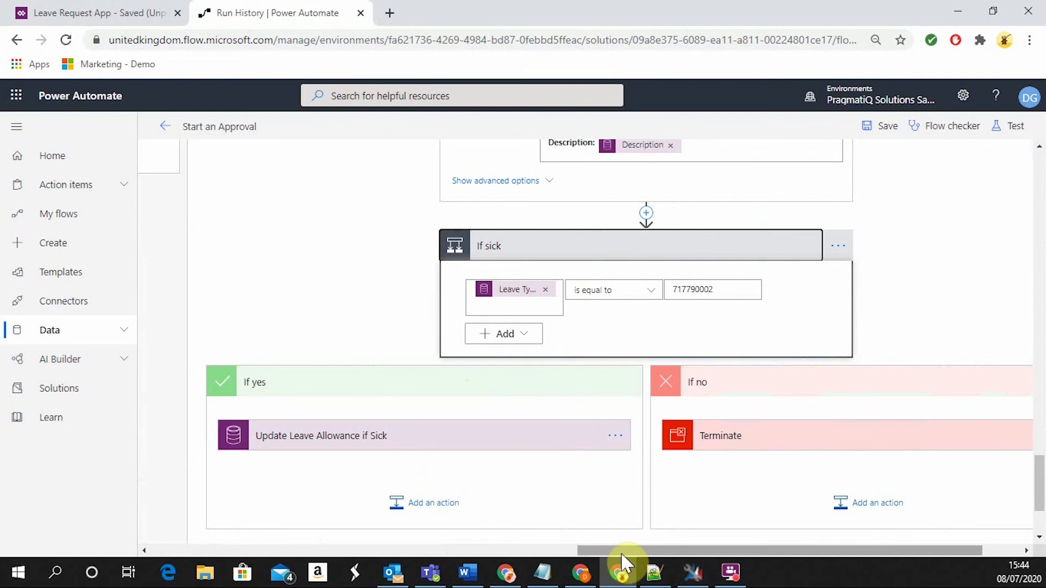
pyautogui.moveTo(620, 548); pyautogui.dragTo(522, 550)
# Inspect 'Update Leave Allowance if Sick', whose Sick Days add(...) adds the request duration, then collapse it
pyautogui.click(531, 438)
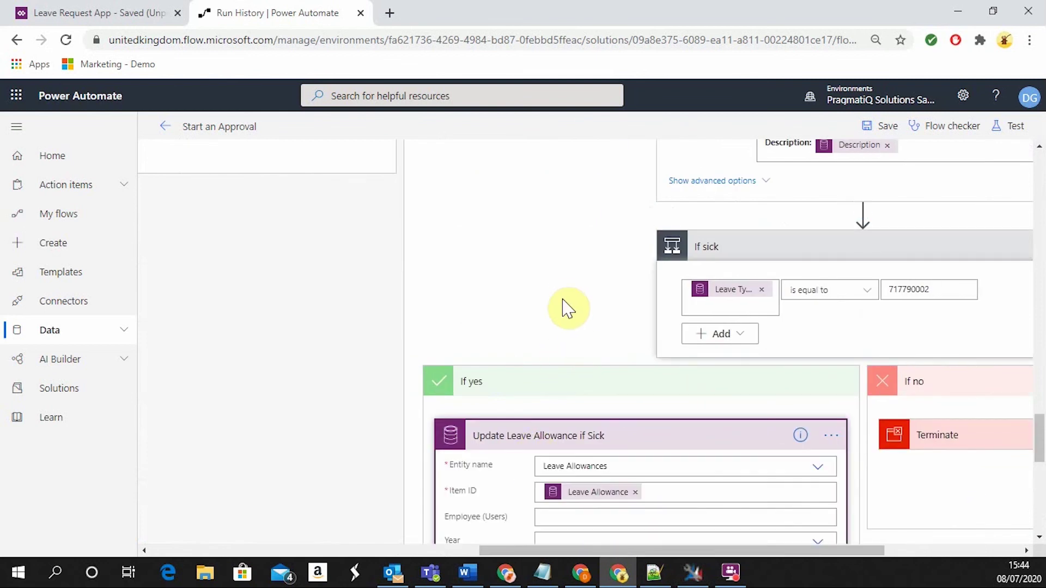
pyautogui.scroll(-4, 563, 298)
pyautogui.scroll(3, 537, 306)
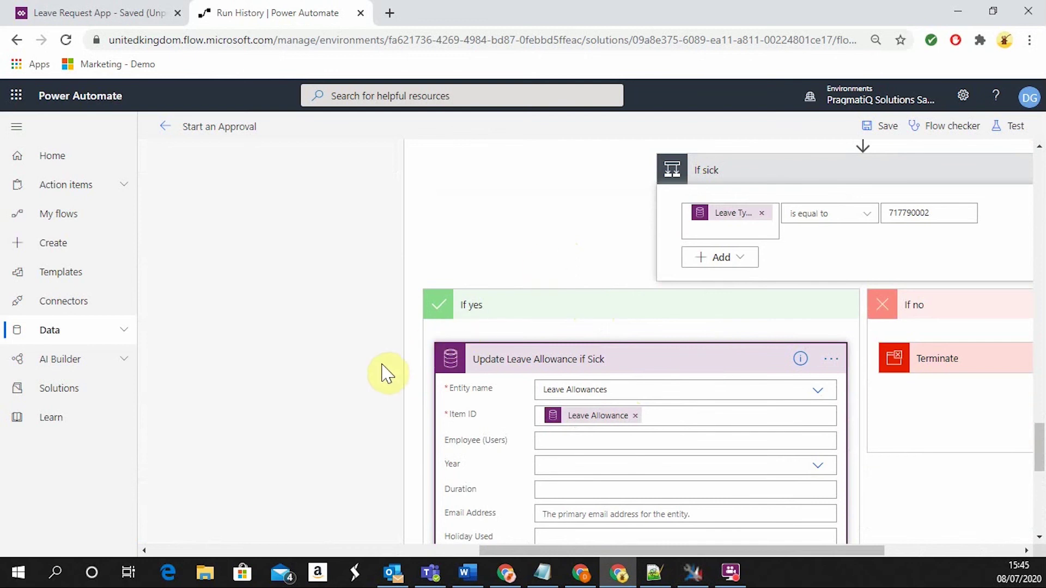
pyautogui.scroll(-5, 392, 370)
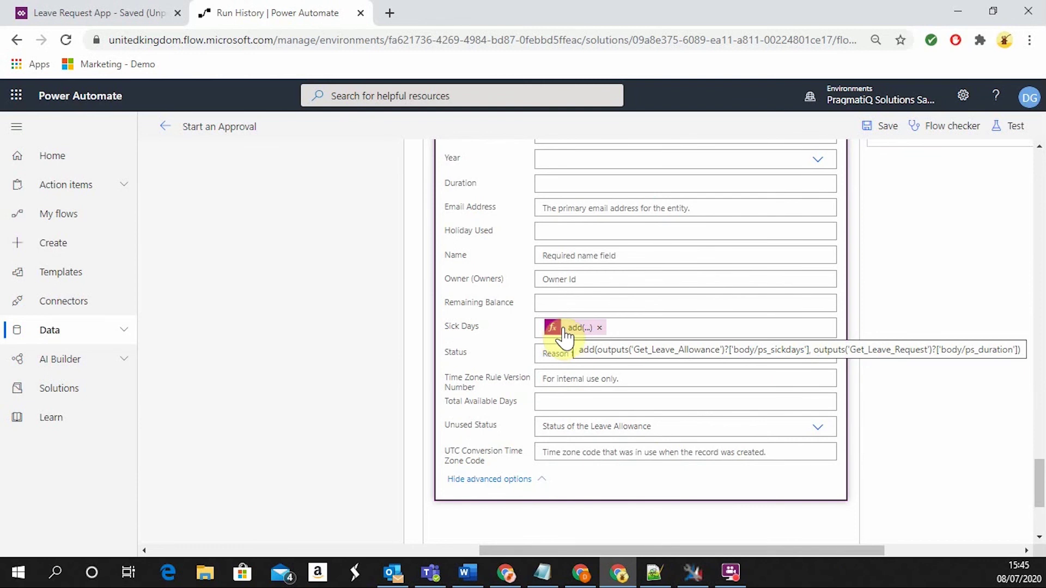
pyautogui.scroll(4, 567, 332)
pyautogui.click(596, 294)
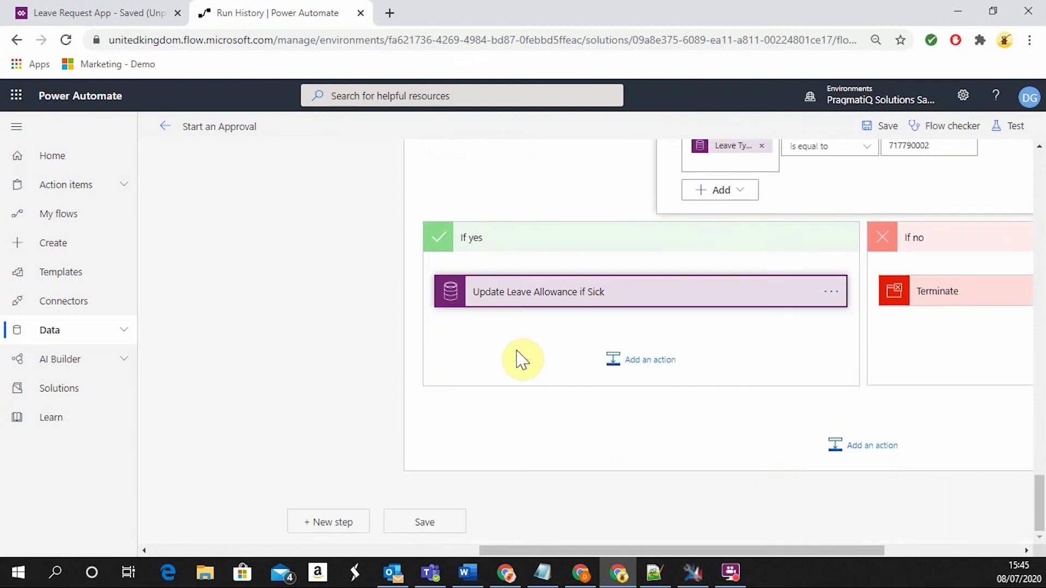